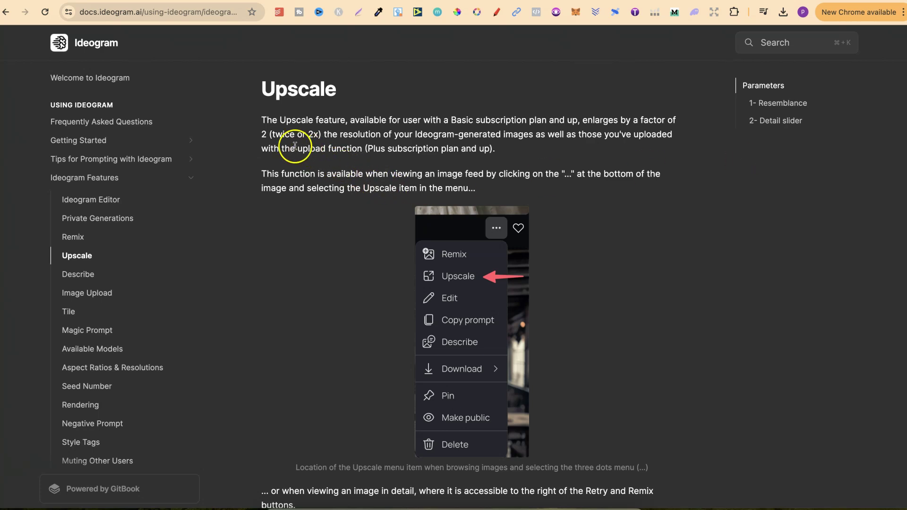
Highlight the '2x' phrase in the upscale description, then clear the highlight.
drag(272, 134, 320, 134)
scroll(715, 288, down, 20)
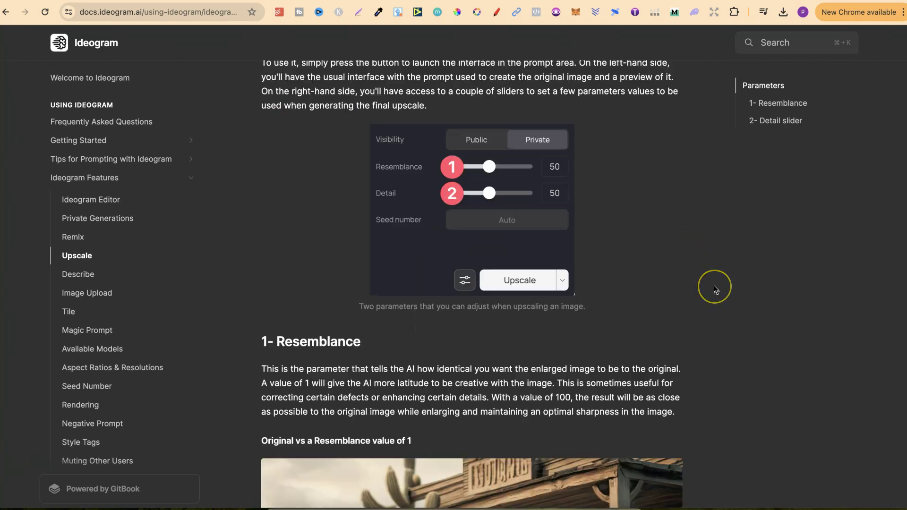
scroll(715, 289, down, 15)
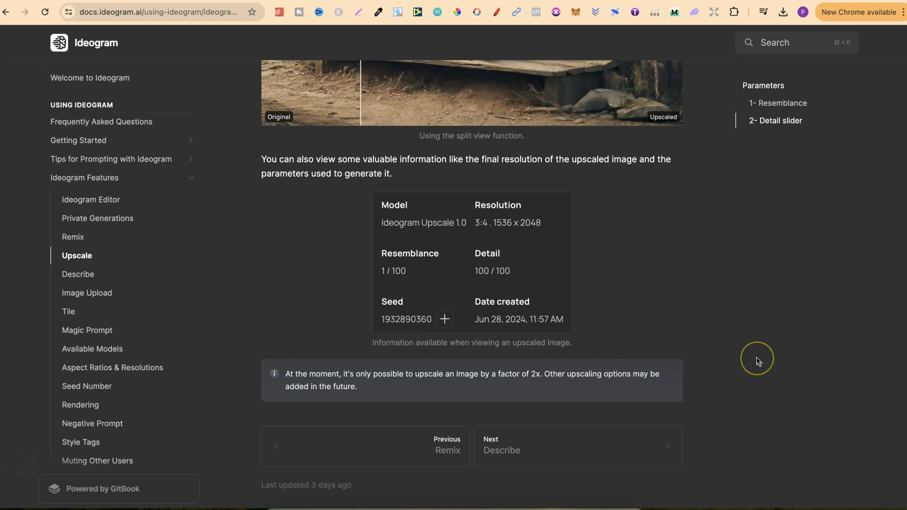
scroll(758, 361, up, 3)
scroll(758, 361, up, 20)
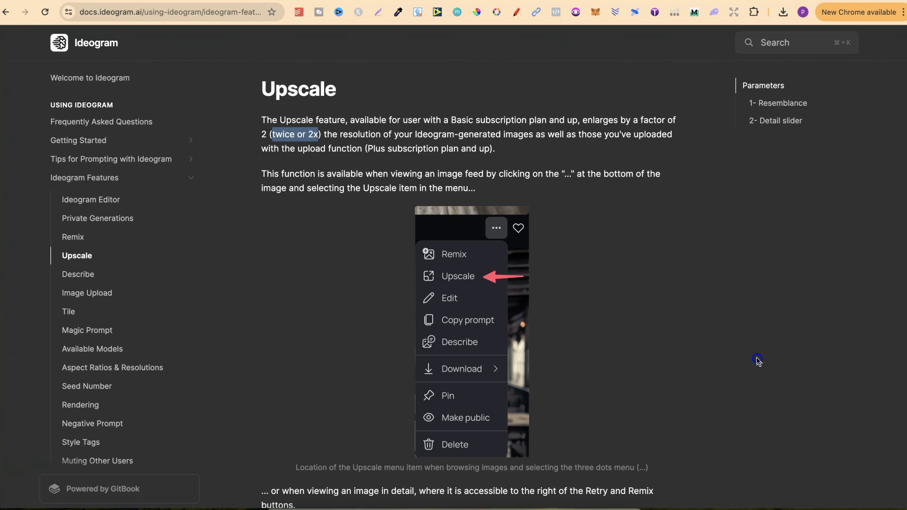
click(758, 361)
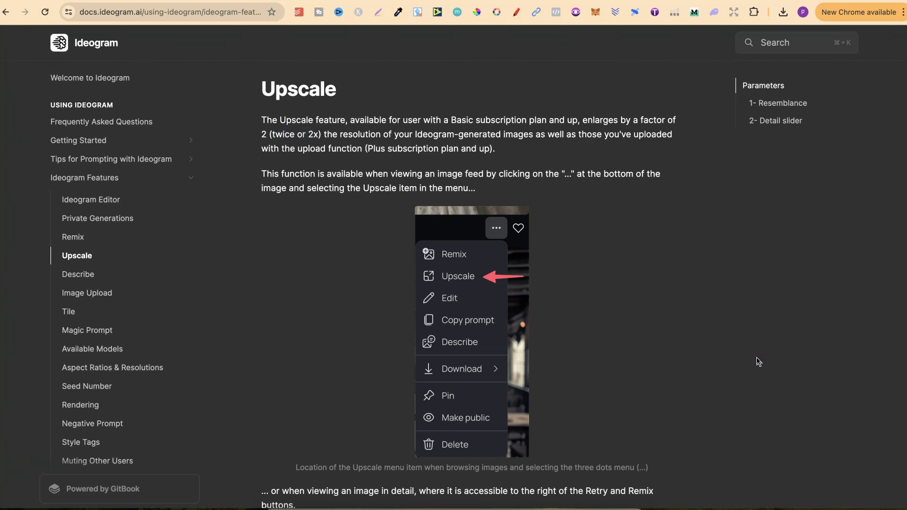
In Ideogram, inspect the giraffe's Upscale menu option and close the menu without choosing it.
click(780, 9)
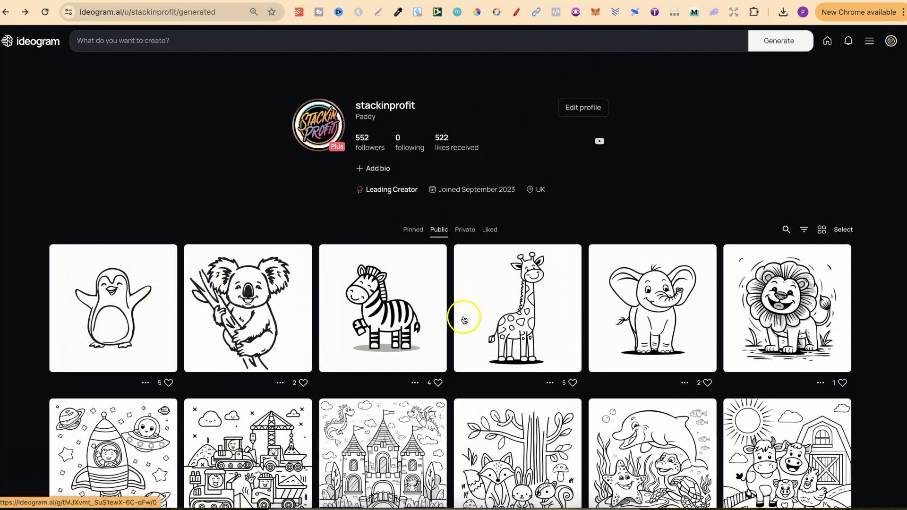
click(550, 383)
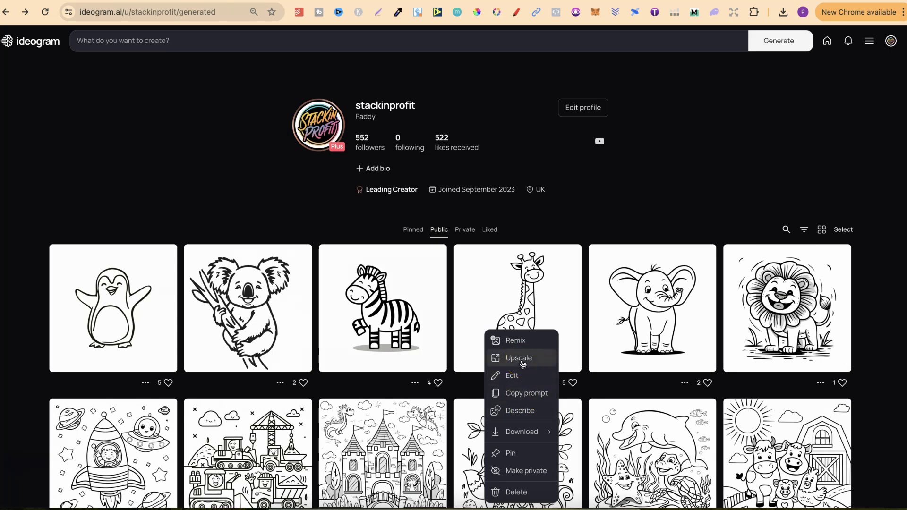
click(523, 363)
click(581, 227)
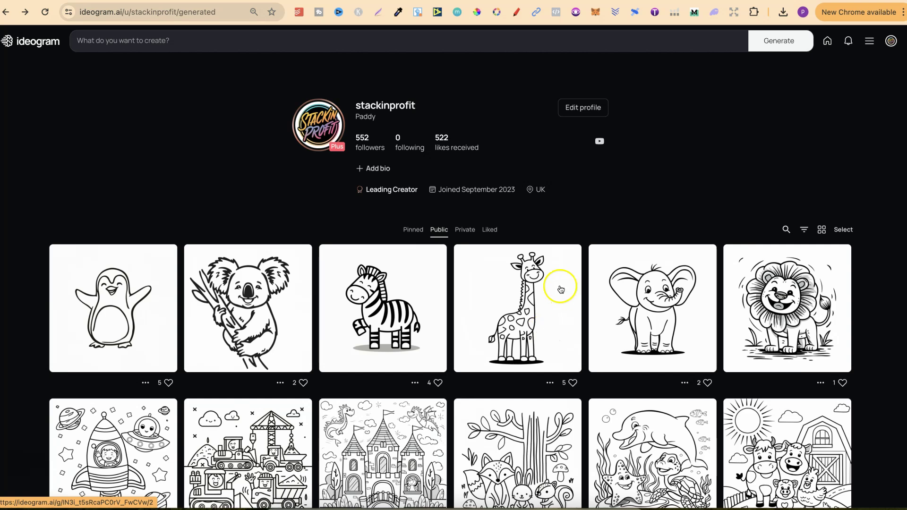
Open the giraffe image in detail and flip through its four variations.
click(530, 292)
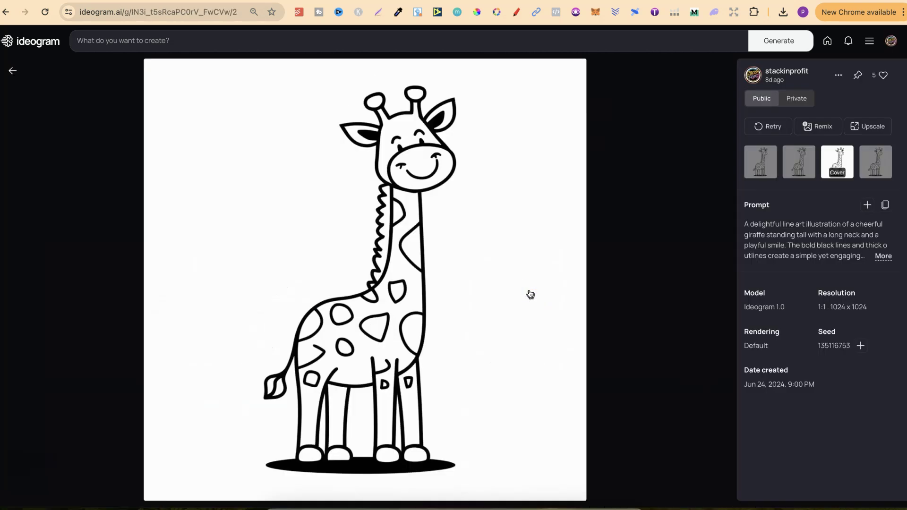
click(767, 164)
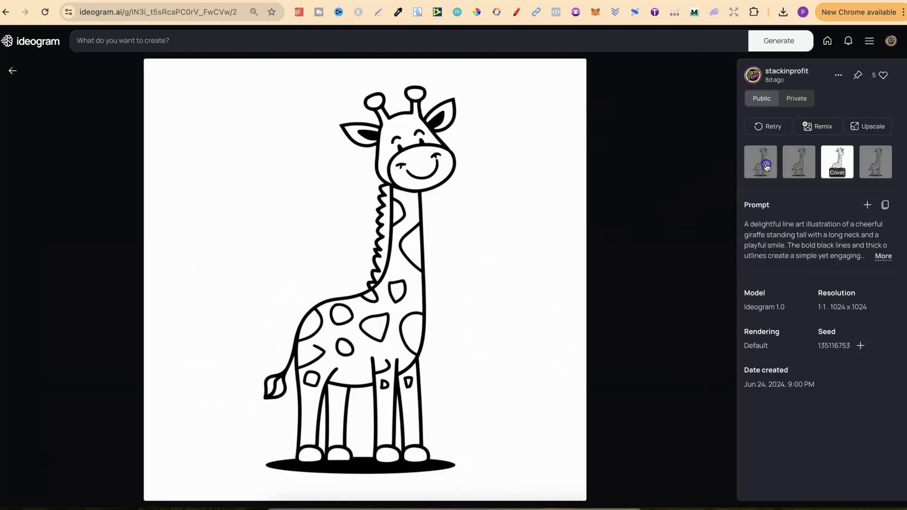
click(798, 164)
click(835, 164)
click(880, 159)
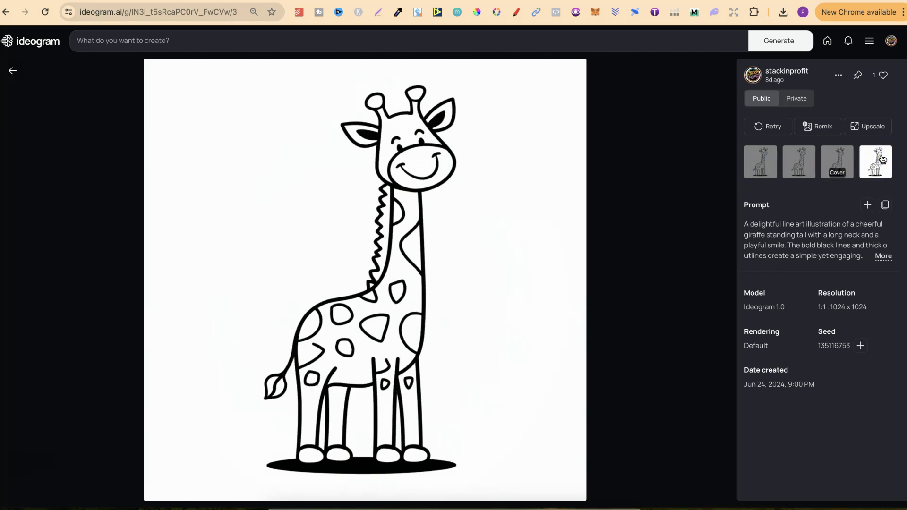
click(752, 157)
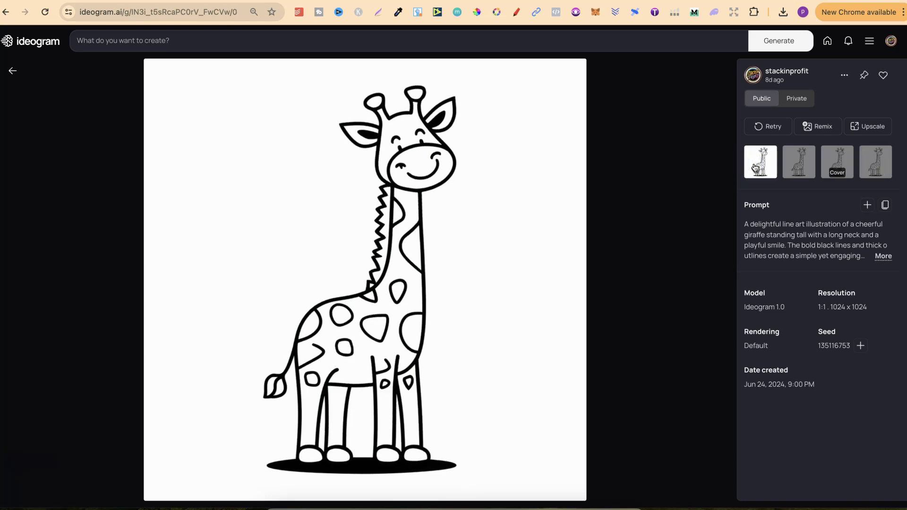
Check the giraffe's options menu, revisit the second and third variations, and like the image.
click(845, 76)
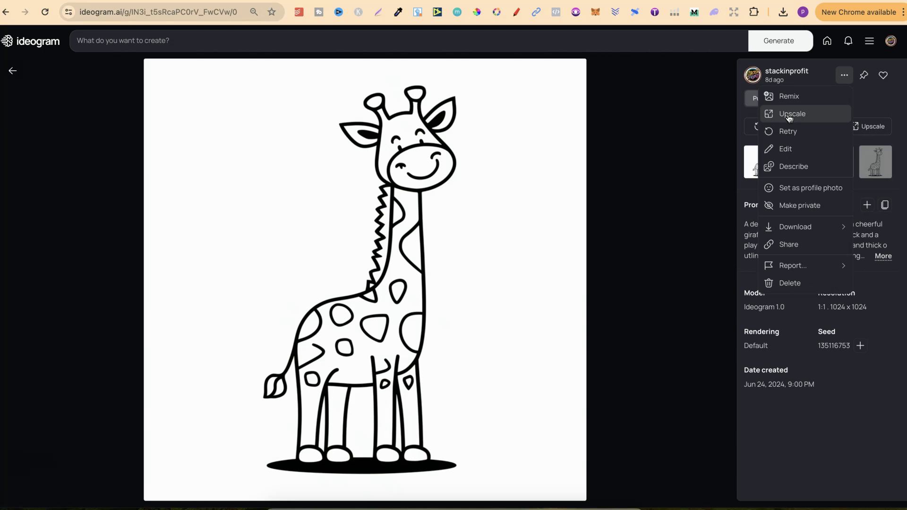
click(679, 178)
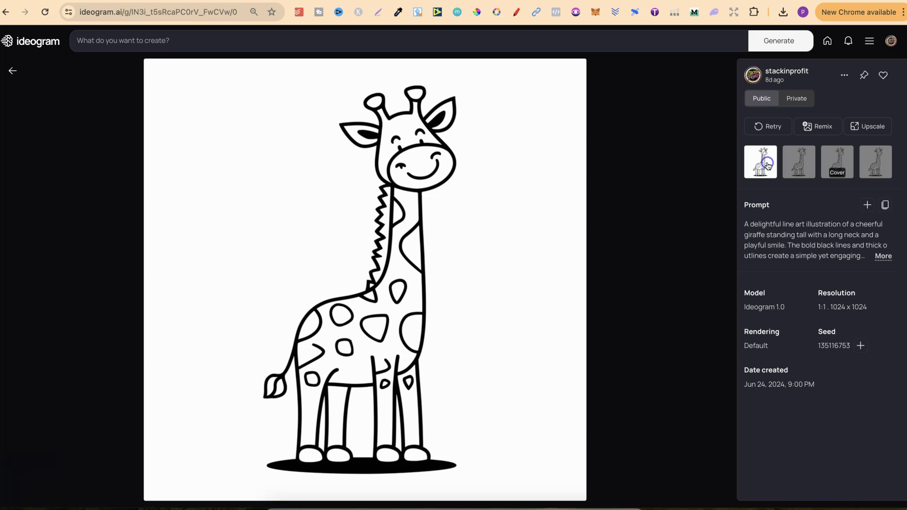
click(798, 162)
click(828, 161)
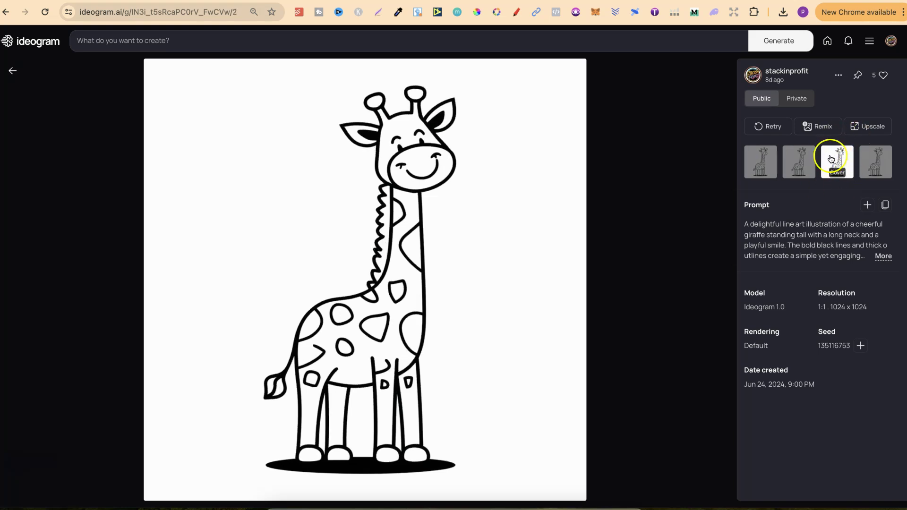
double_click(831, 160)
Open the giraffe upscale settings, select the whole prompt, and set visibility to Public.
click(861, 131)
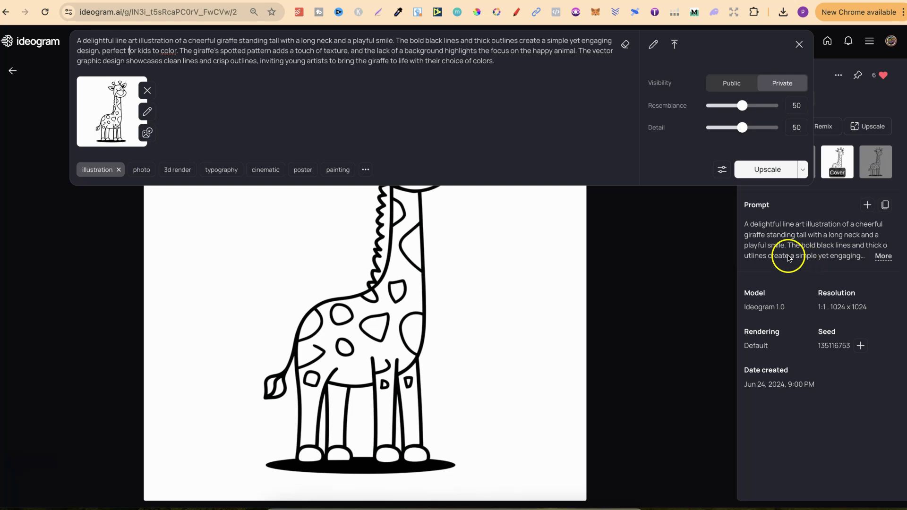
click(497, 62)
drag(497, 62, 100, 32)
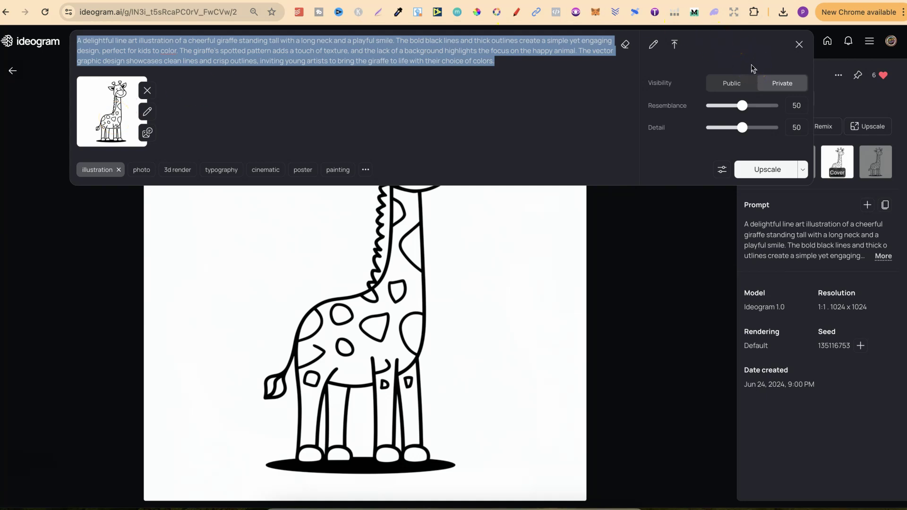
click(730, 85)
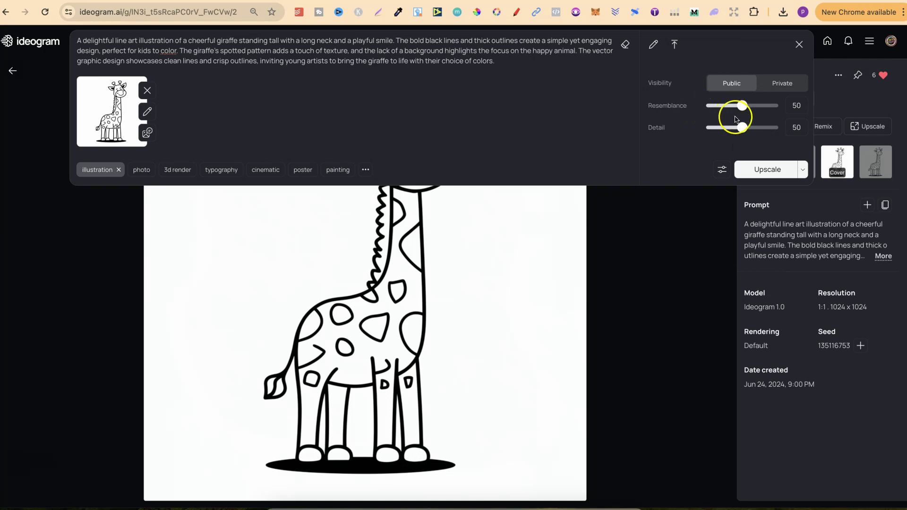
Scroll the Upscale docs to the Resemblance section and its explanation of a value of 100.
click(743, 45)
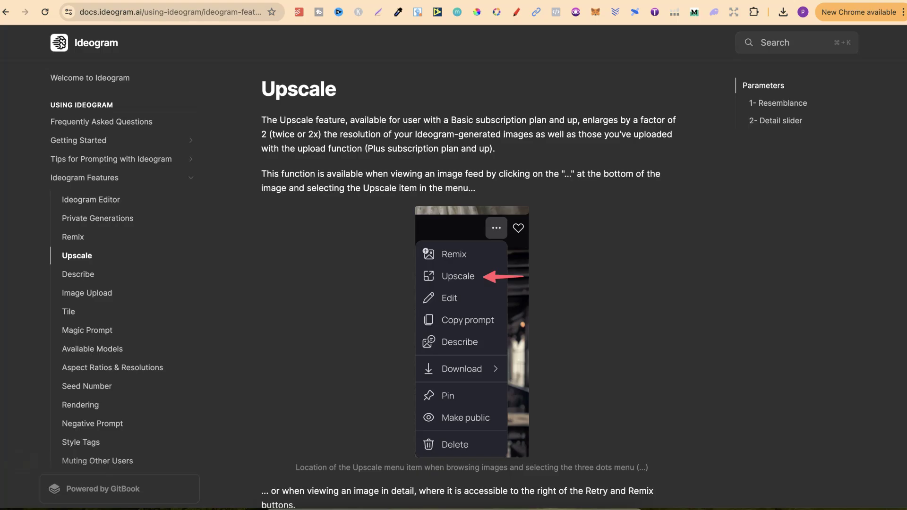
scroll(719, 335, down, 15)
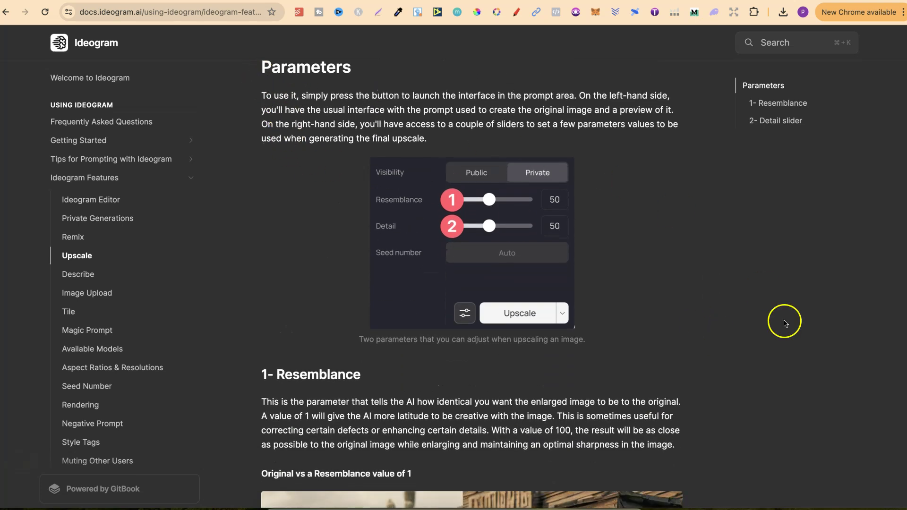
scroll(786, 321, down, 4)
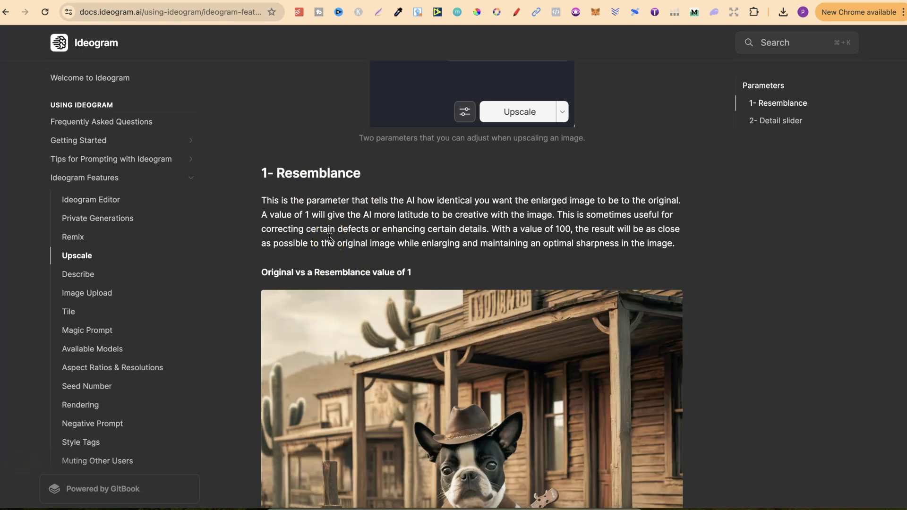
click(363, 220)
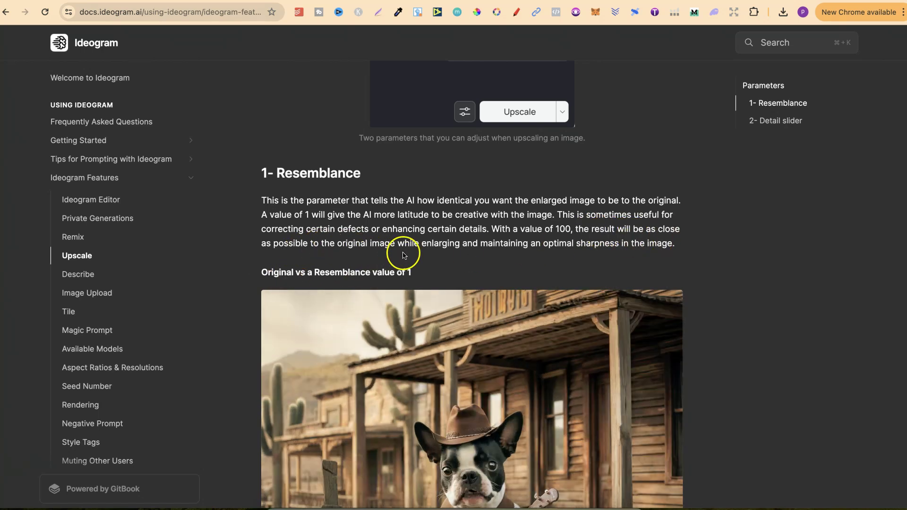
Reopen the giraffe Upscale panel and drag Resemblance up to 100.
click(795, 1)
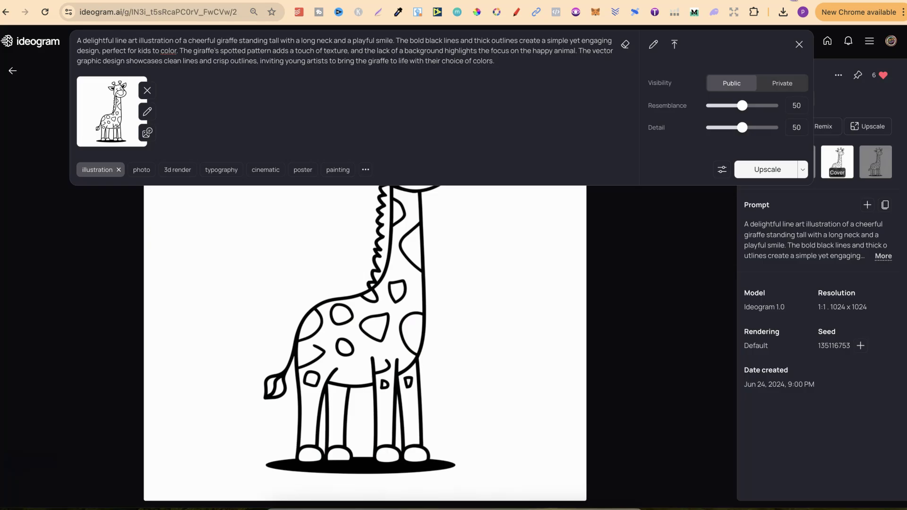
click(519, 251)
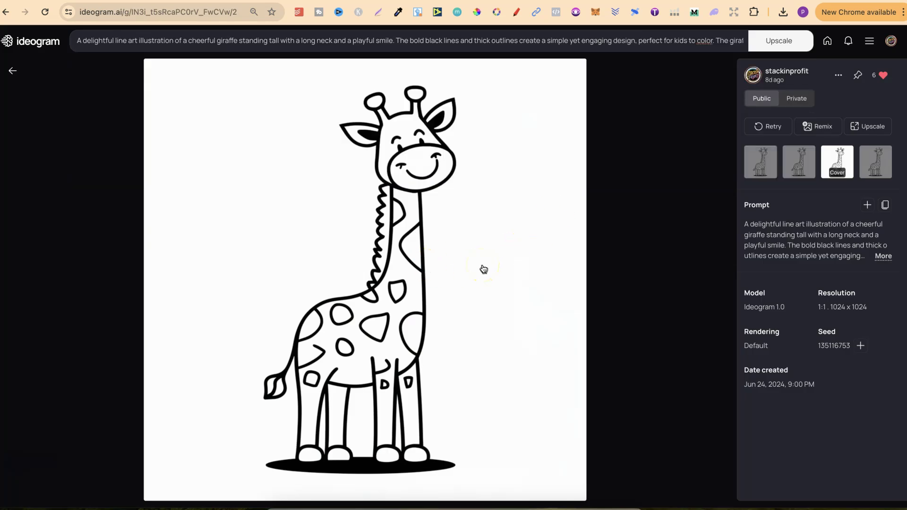
click(667, 42)
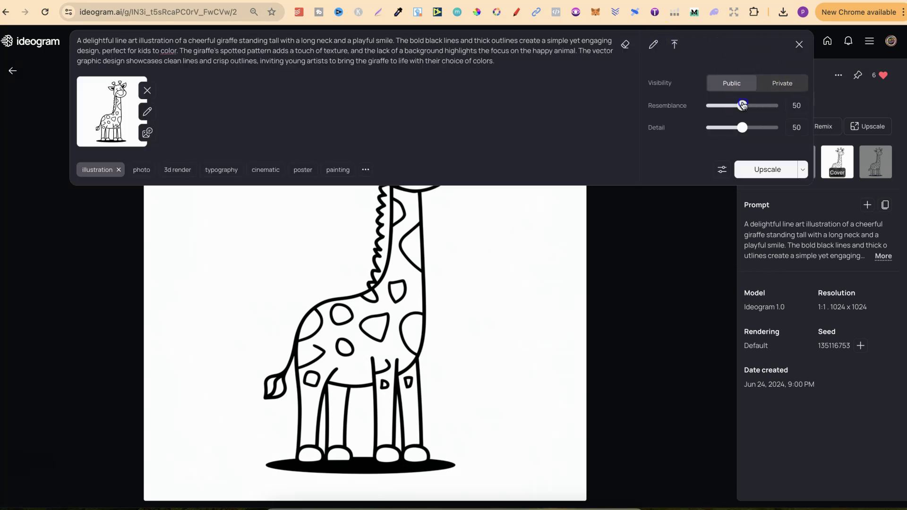
drag(763, 105, 797, 103)
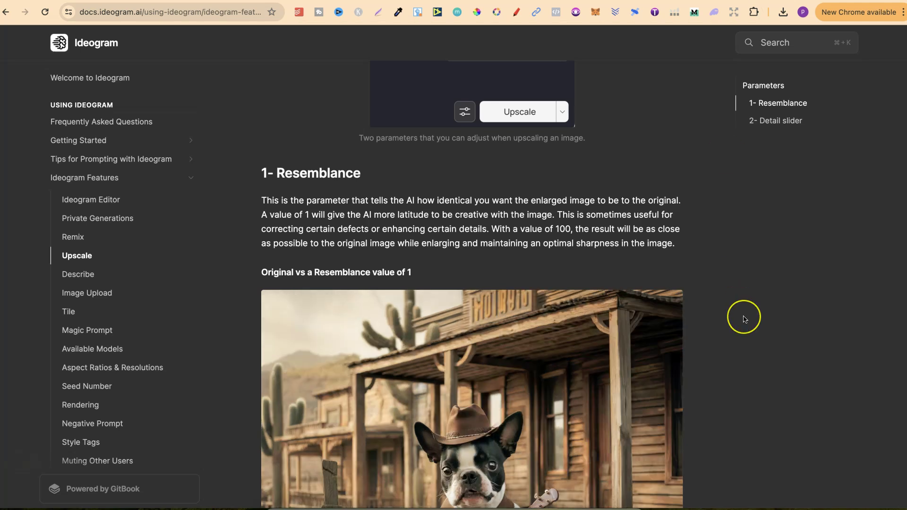
Scroll to the '2- Detail slider' docs section and review how higher and lower values change detail.
scroll(745, 319, down, 10)
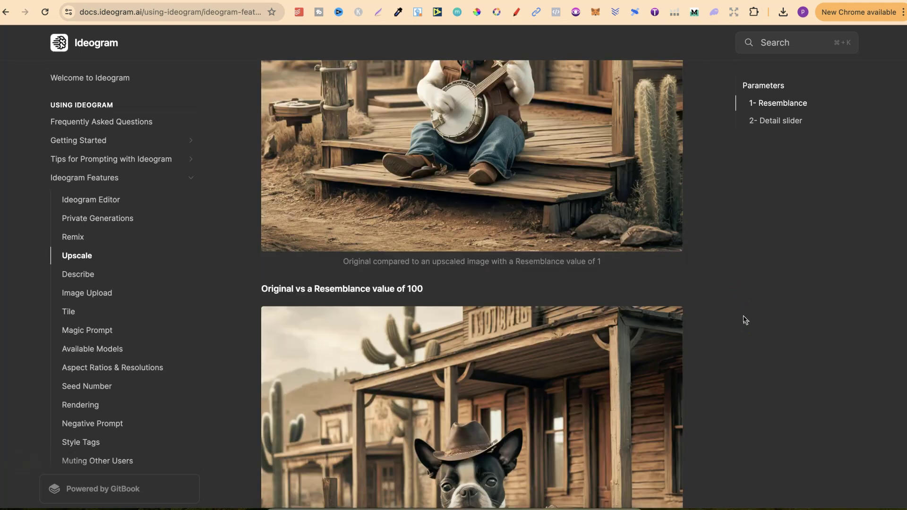
scroll(745, 320, down, 10)
click(325, 159)
click(278, 146)
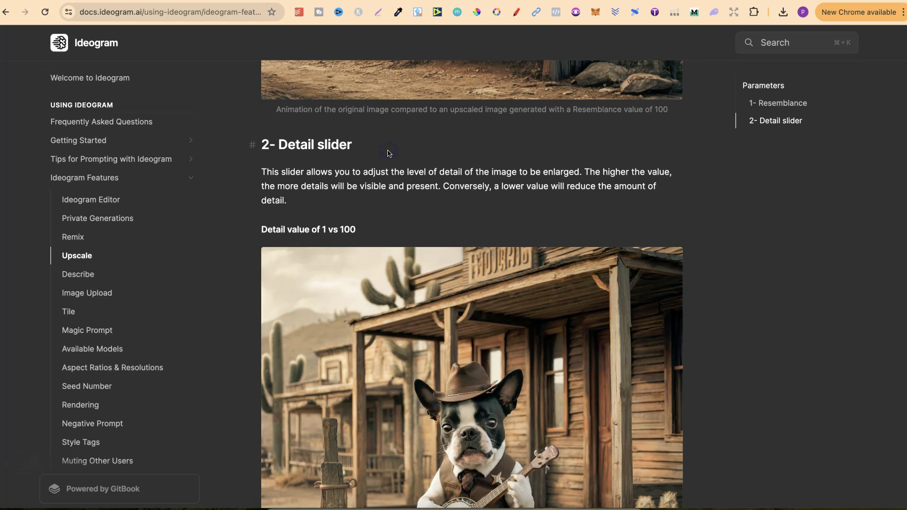
click(391, 198)
click(287, 178)
click(323, 180)
scroll(766, 287, down, 4)
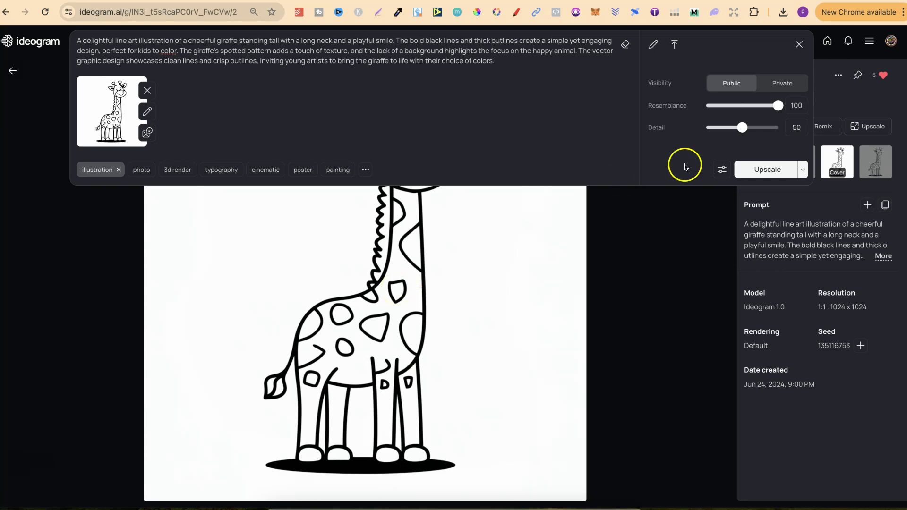
Lower the Detail setting to 1, close the image view, and scroll down the profile gallery.
drag(740, 128, 709, 133)
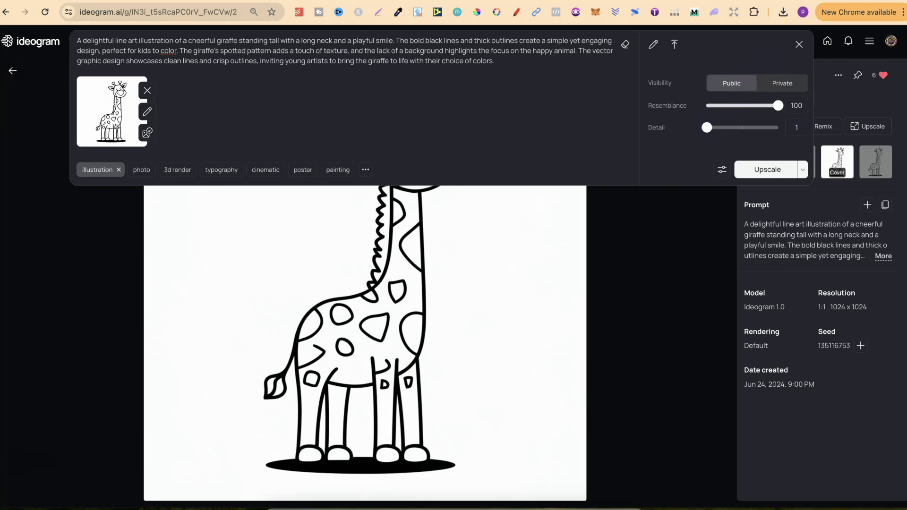
click(900, 206)
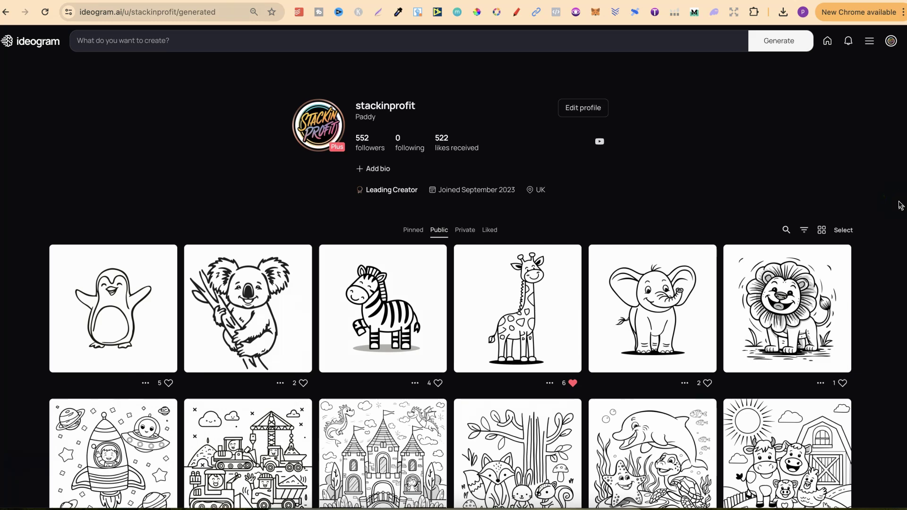
scroll(900, 206, down, 18)
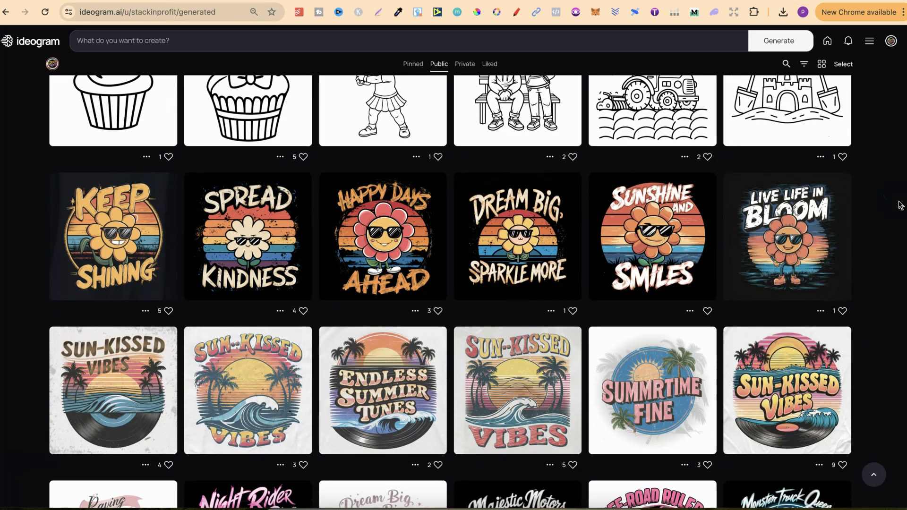
scroll(900, 205, down, 5)
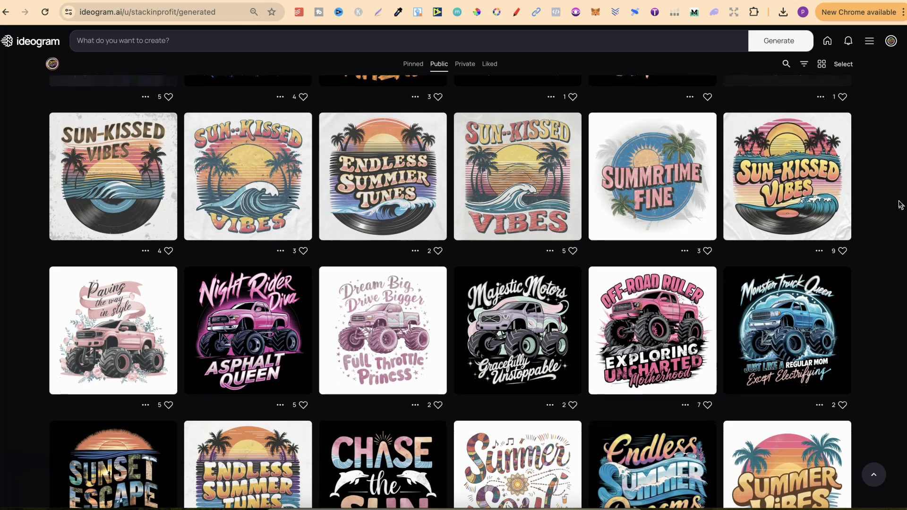
scroll(900, 205, down, 5)
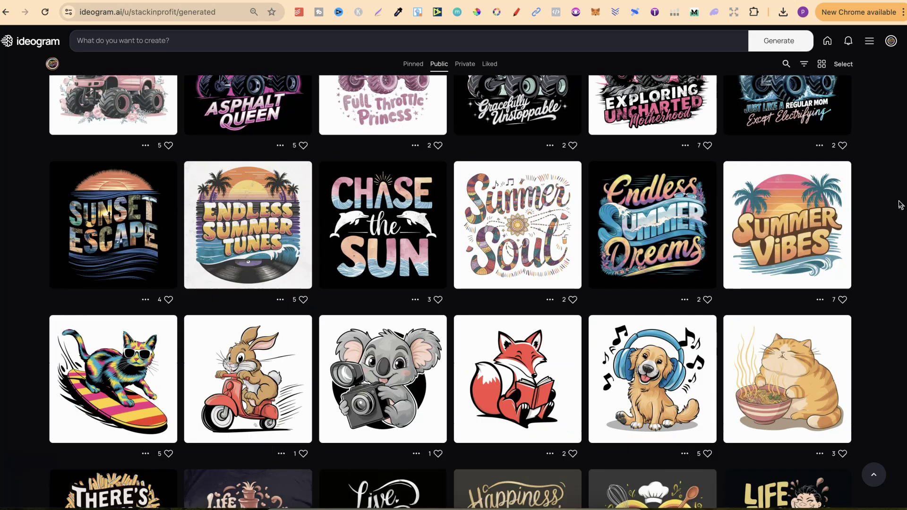
Open the image's detail page, lower the Detail slider, and start the giraffe upscale.
click(398, 224)
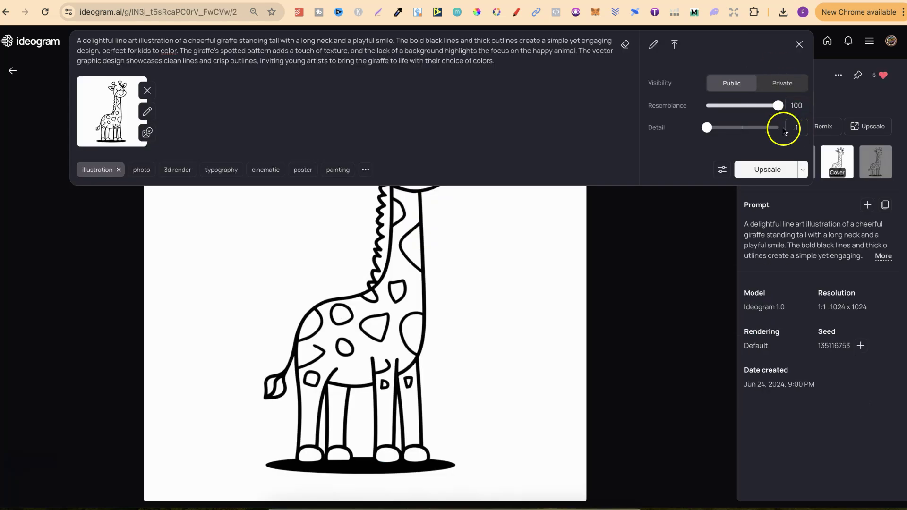
drag(782, 128, 708, 132)
click(676, 158)
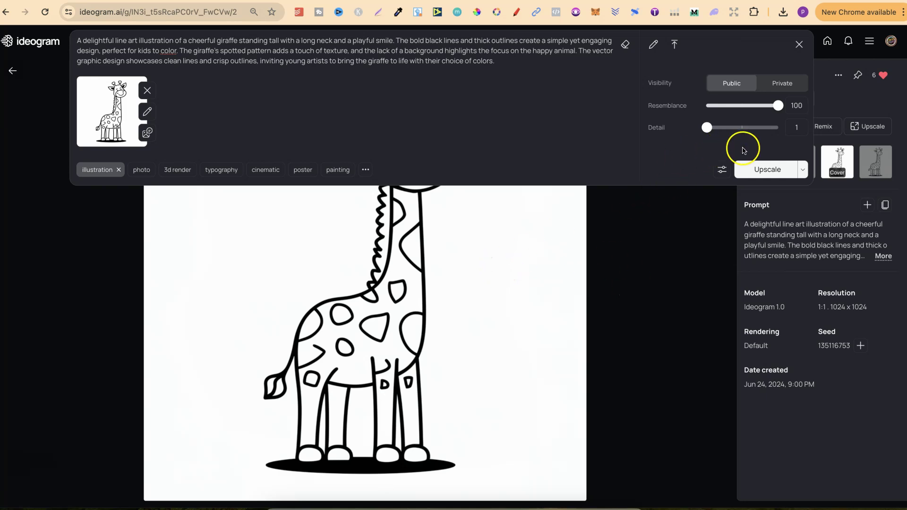
click(769, 169)
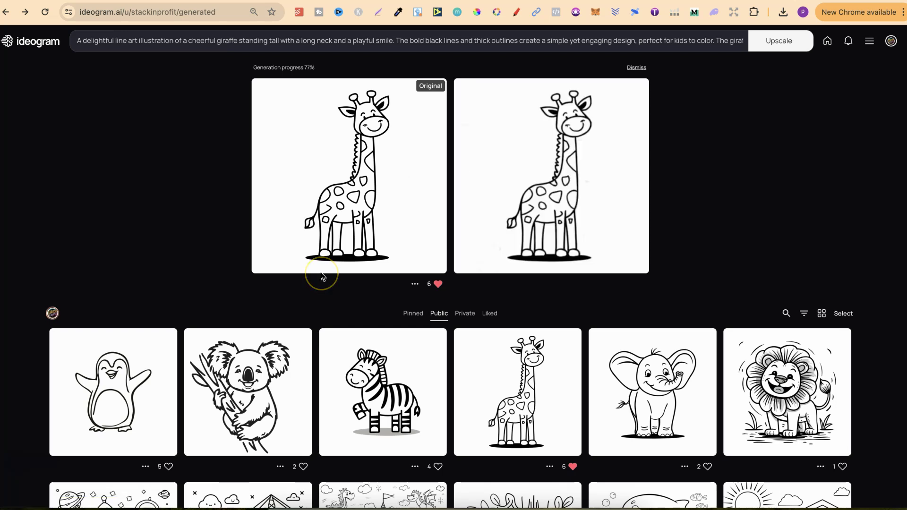
Wait for the giraffe upscale to finish and appear beside the original.
click(324, 276)
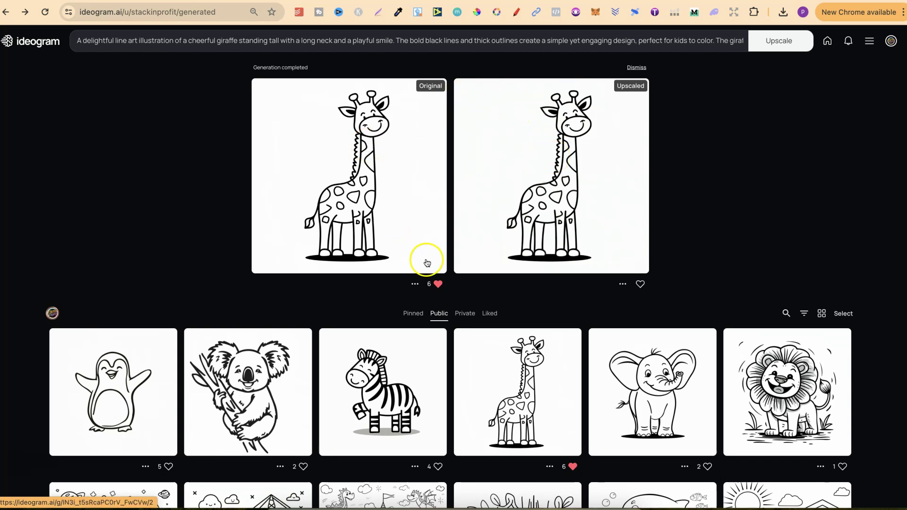
Download the original giraffe coloring page as a PNG.
click(415, 284)
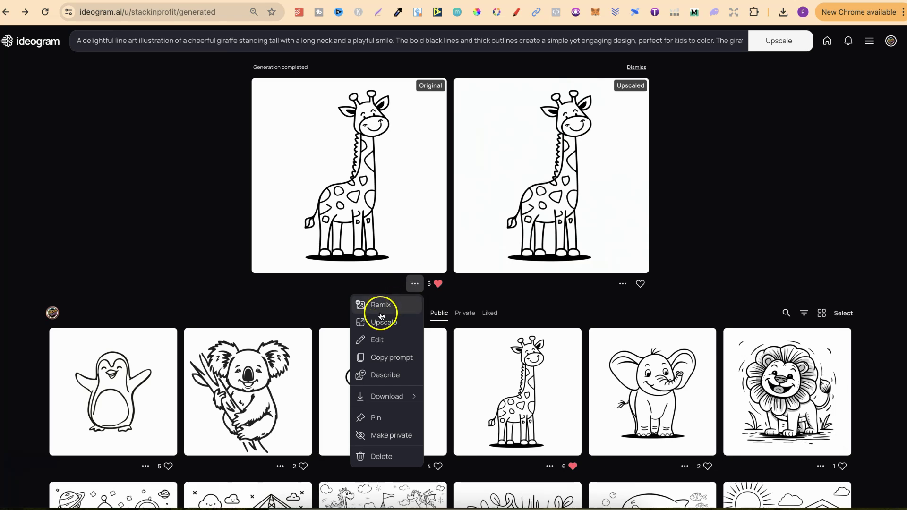
mouse_move(384, 397)
click(332, 394)
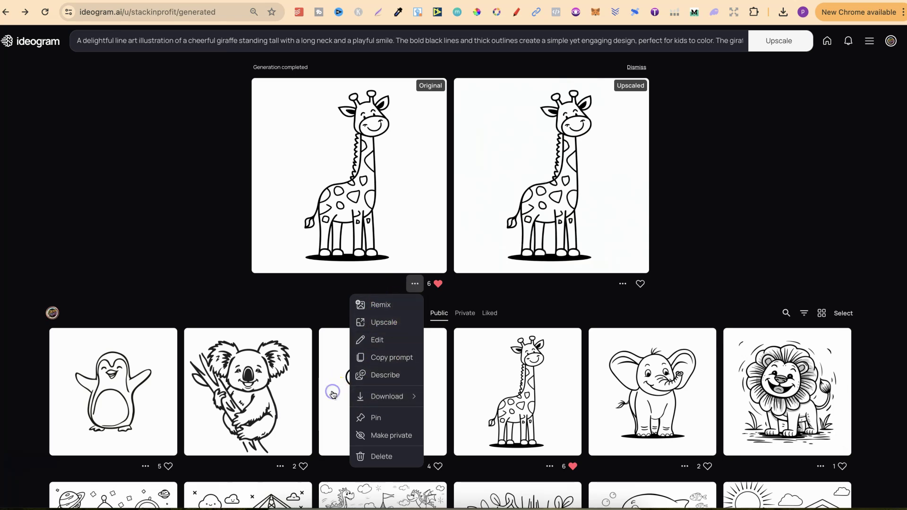
click(673, 253)
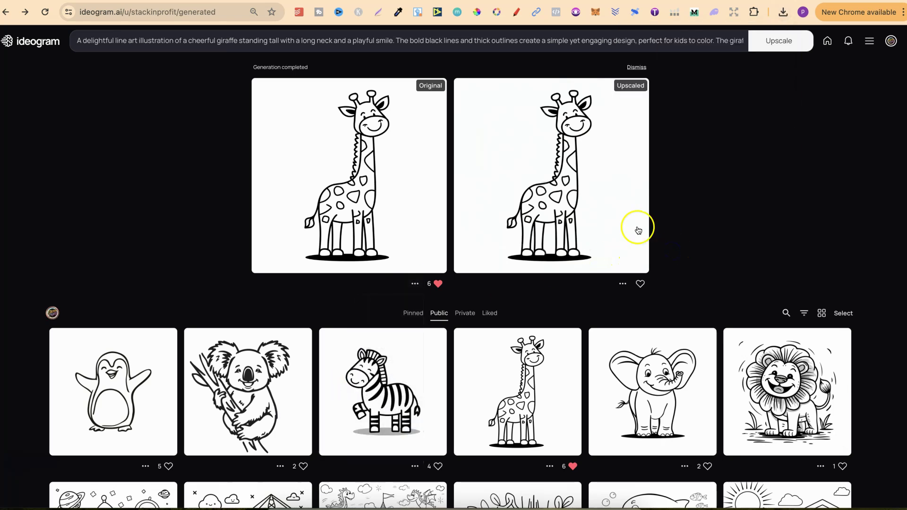
Download the upscaled giraffe as a PNG and open both files from recent downloads.
click(623, 284)
mouse_move(586, 398)
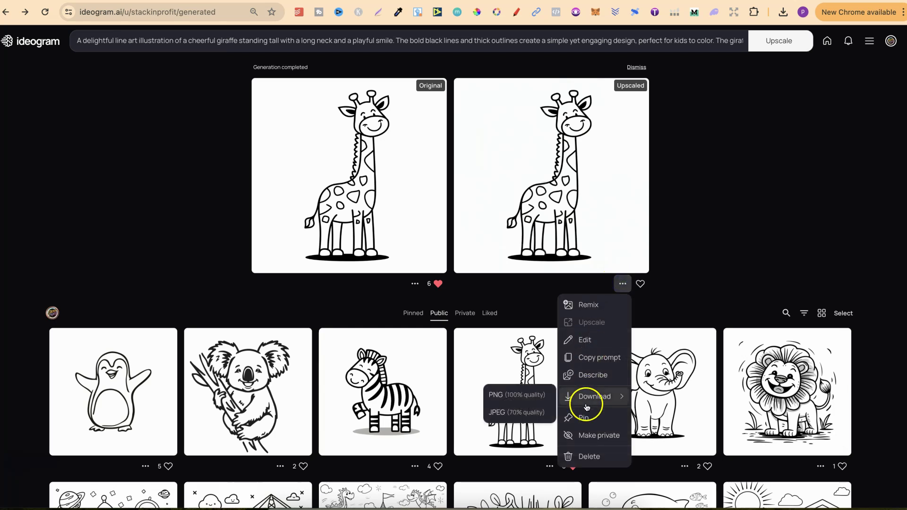
click(527, 395)
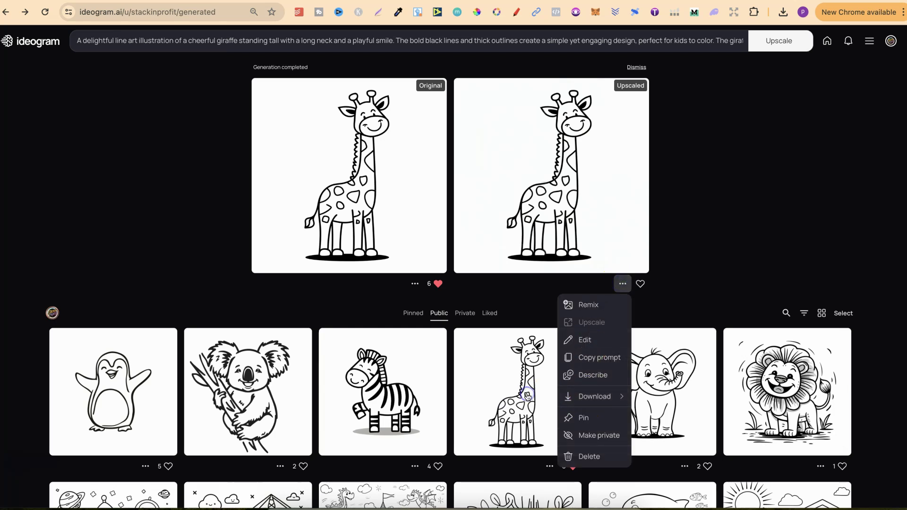
click(783, 11)
click(700, 121)
click(275, 267)
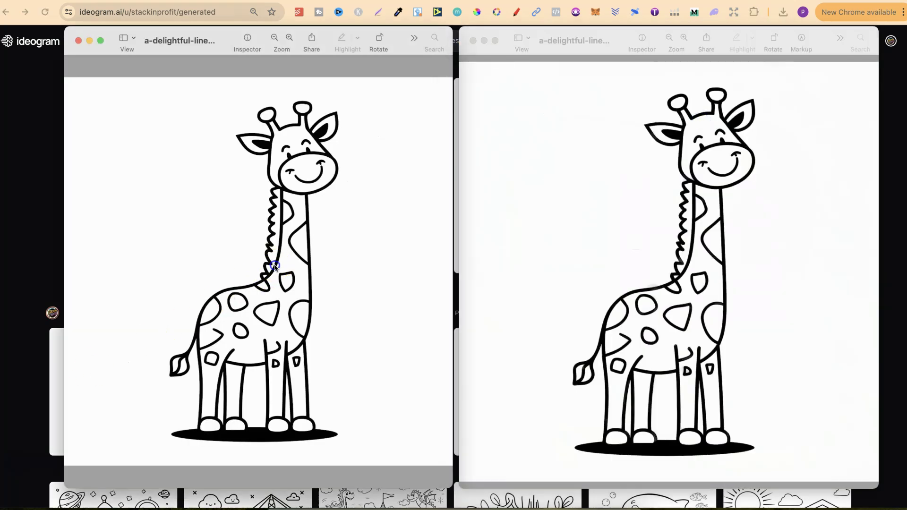
click(638, 239)
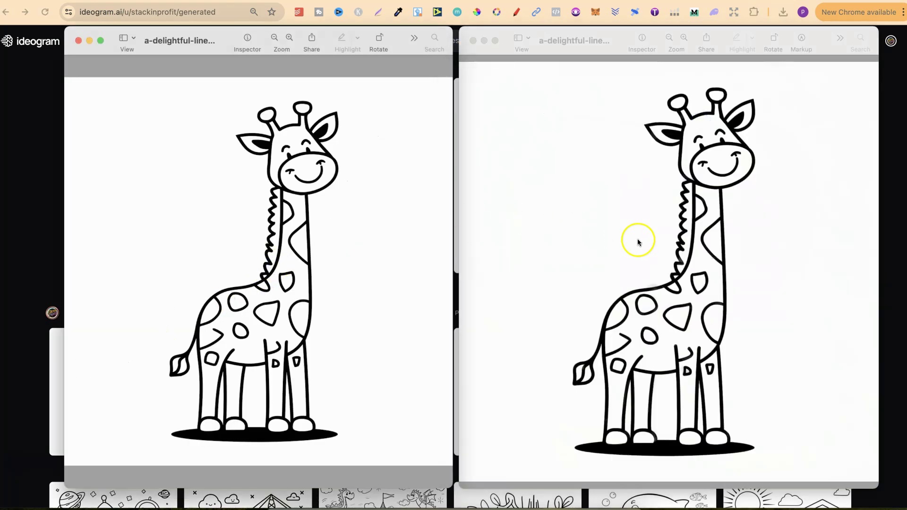
click(663, 253)
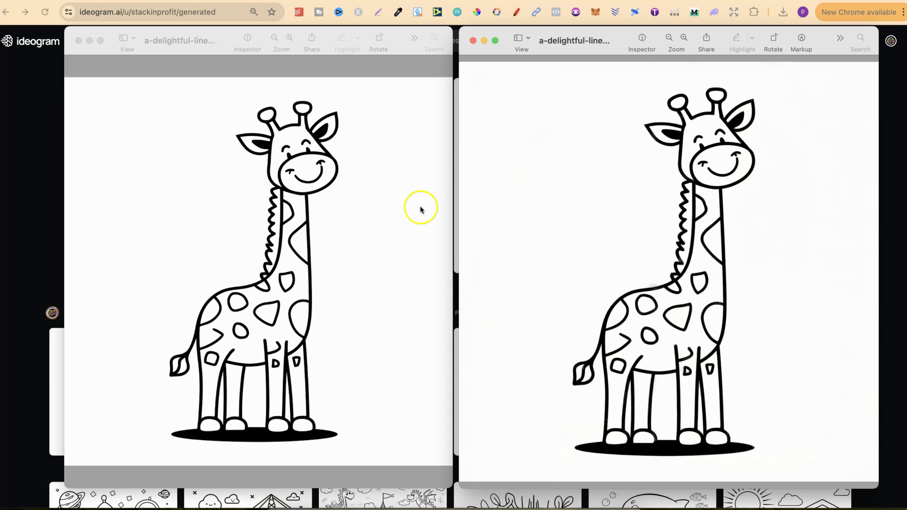
click(254, 40)
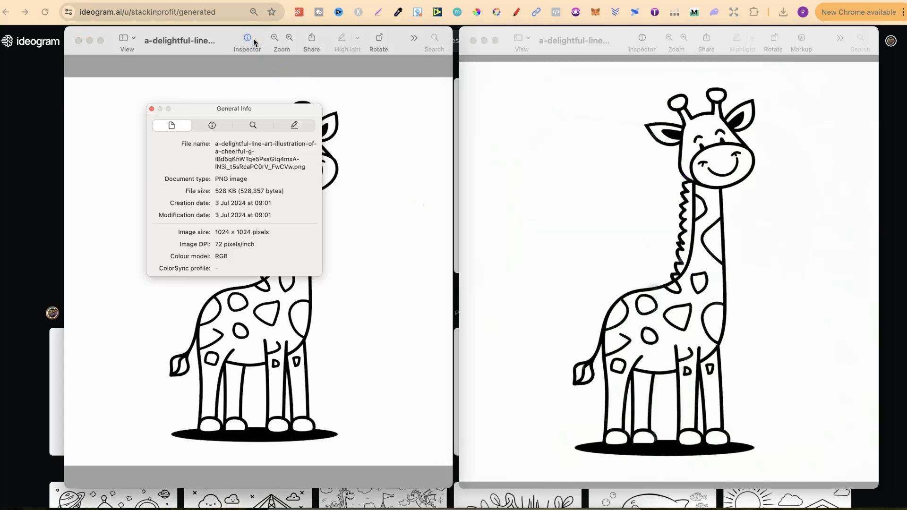
click(214, 234)
click(645, 38)
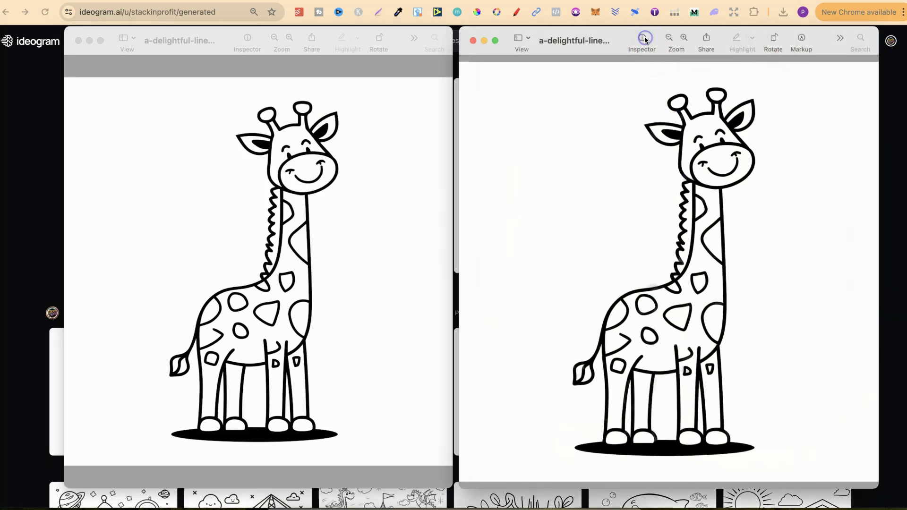
click(645, 38)
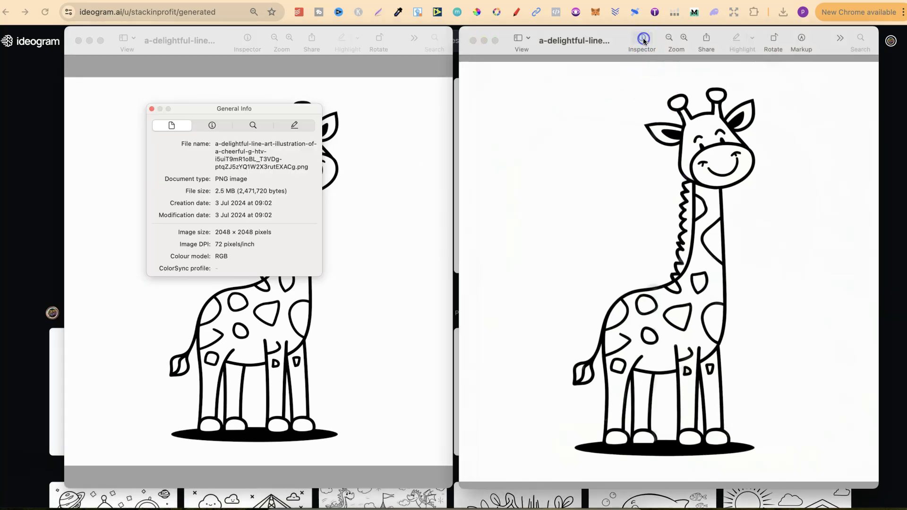
click(215, 233)
drag(229, 234, 240, 232)
click(240, 233)
click(372, 222)
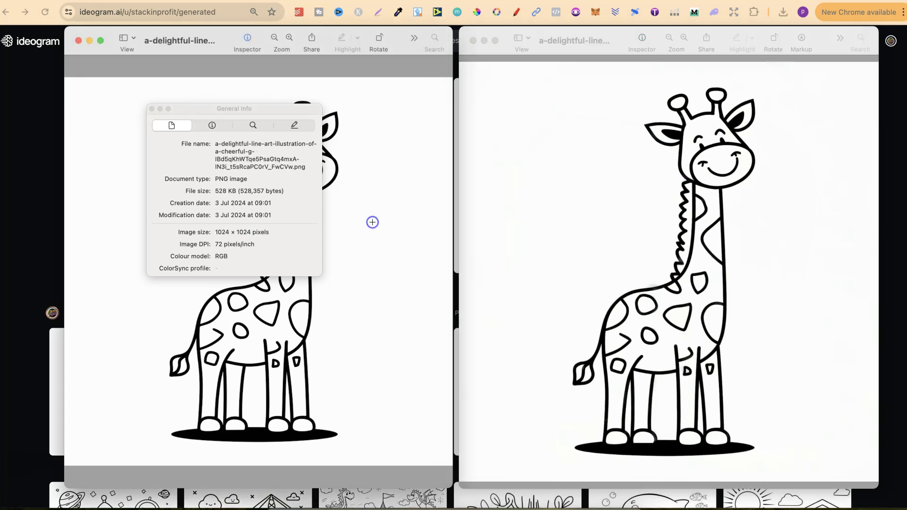
click(154, 114)
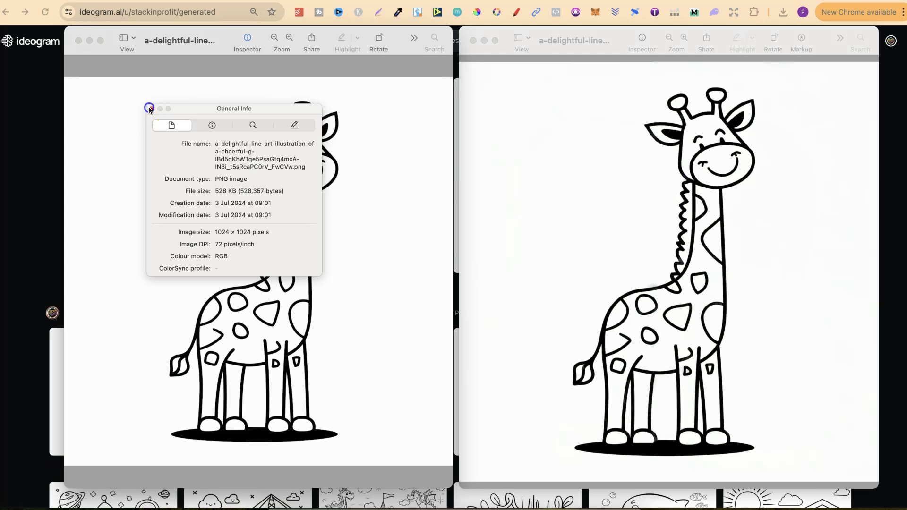
click(152, 110)
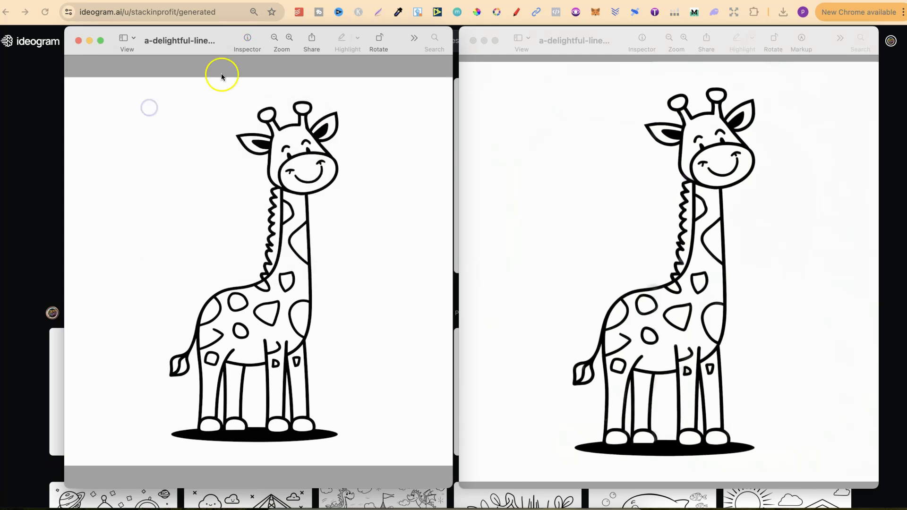
click(290, 38)
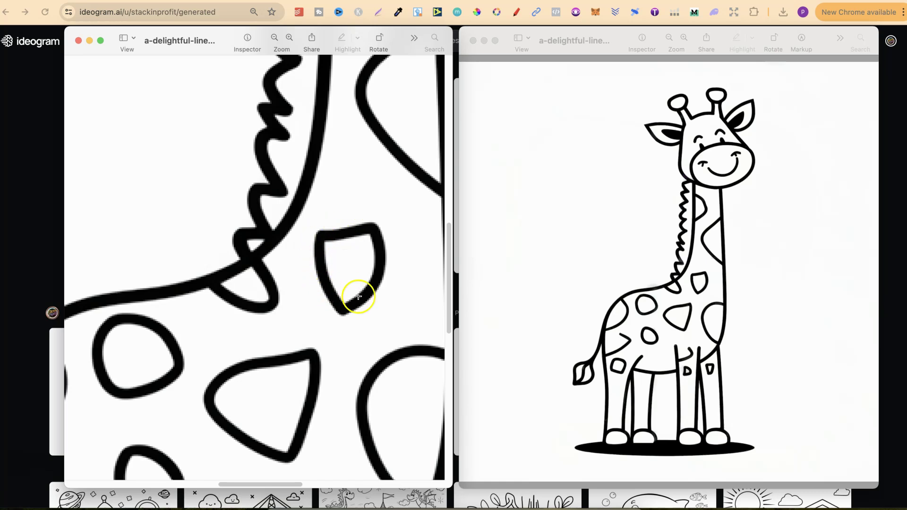
click(682, 40)
click(682, 40)
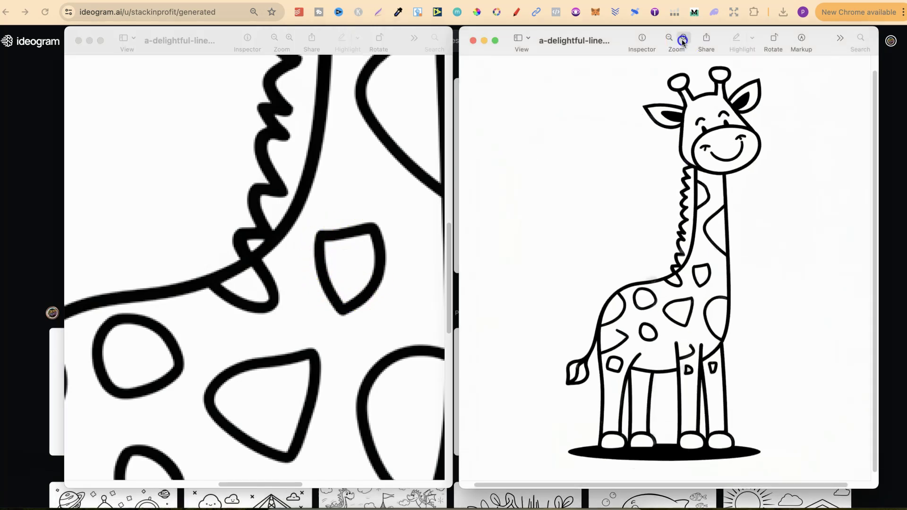
click(683, 38)
click(684, 38)
click(683, 38)
click(683, 38)
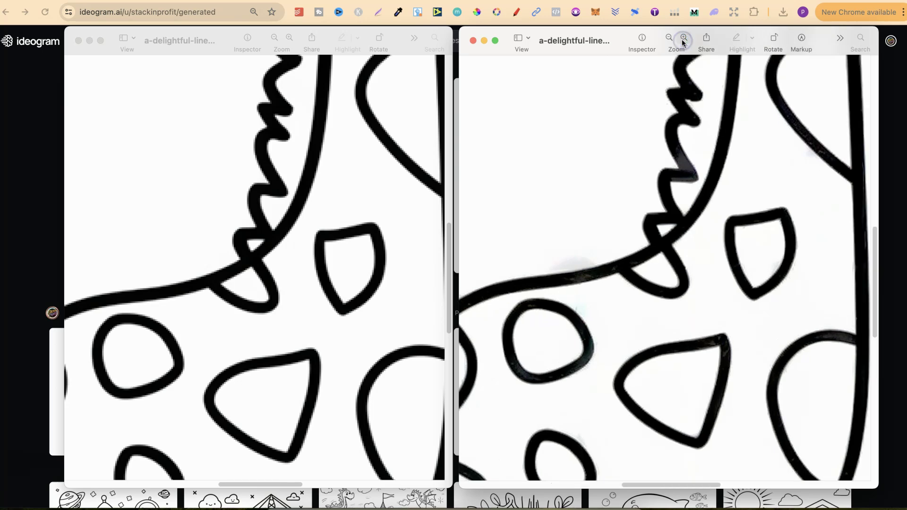
click(736, 211)
click(666, 170)
click(686, 40)
click(684, 37)
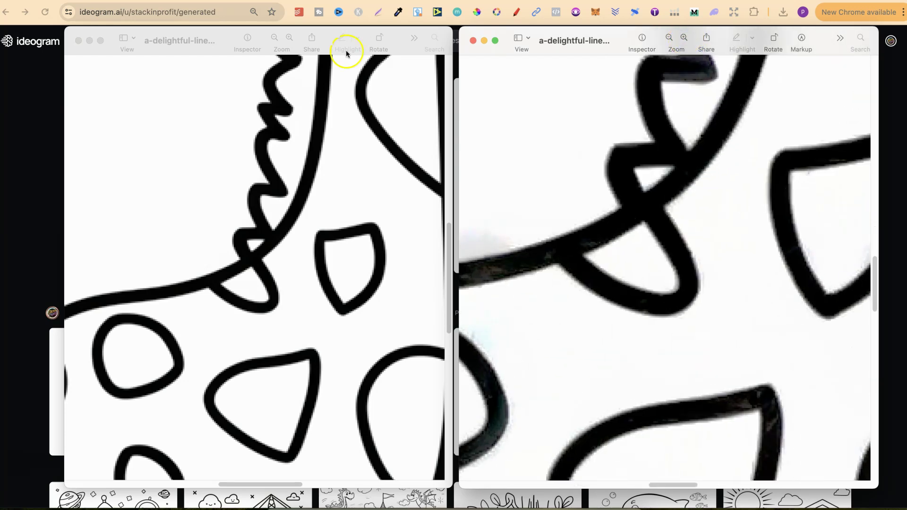
click(290, 40)
click(335, 204)
scroll(335, 206, right, 3)
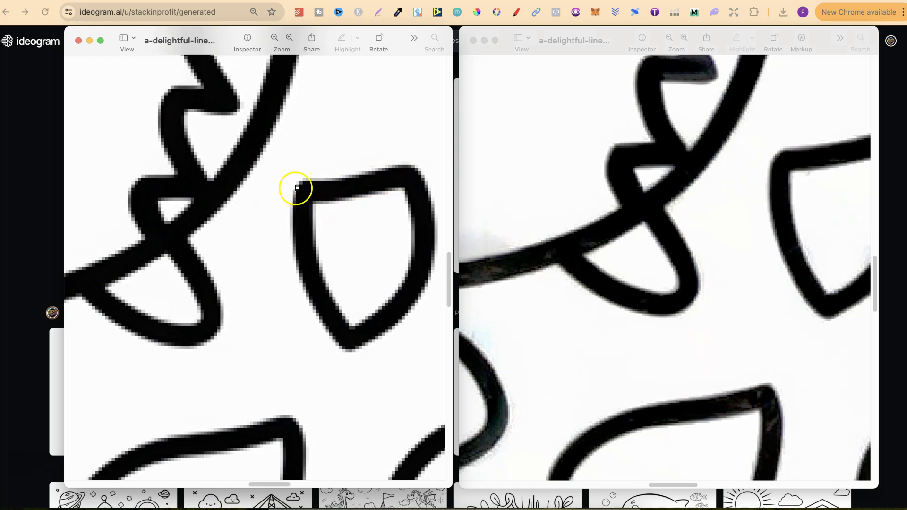
scroll(733, 275, right, 3)
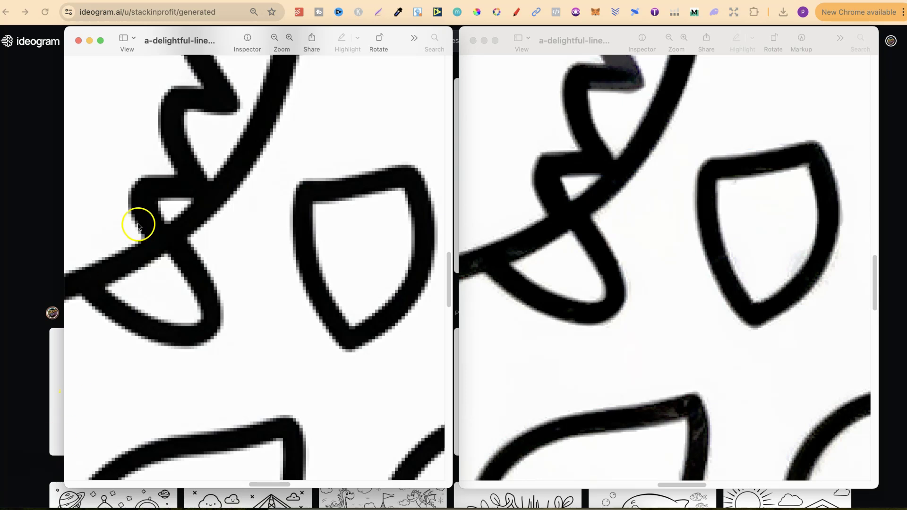
click(271, 37)
click(272, 36)
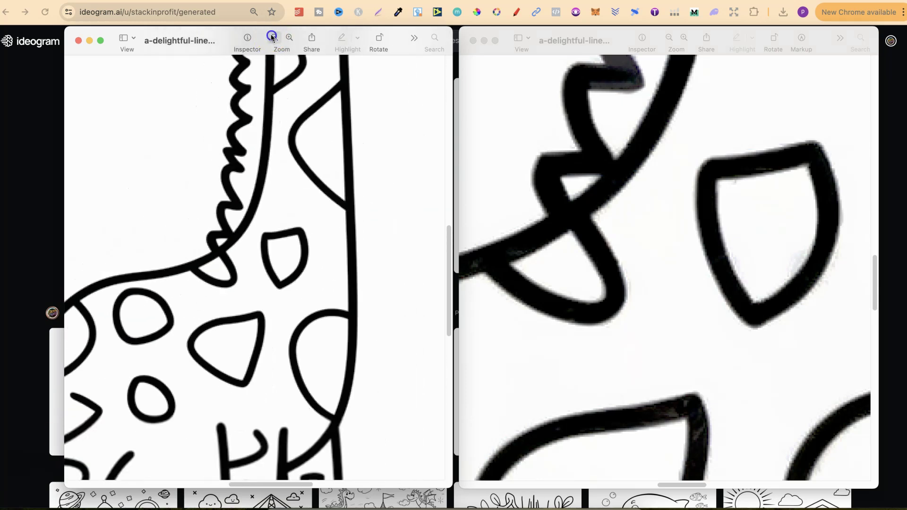
click(272, 37)
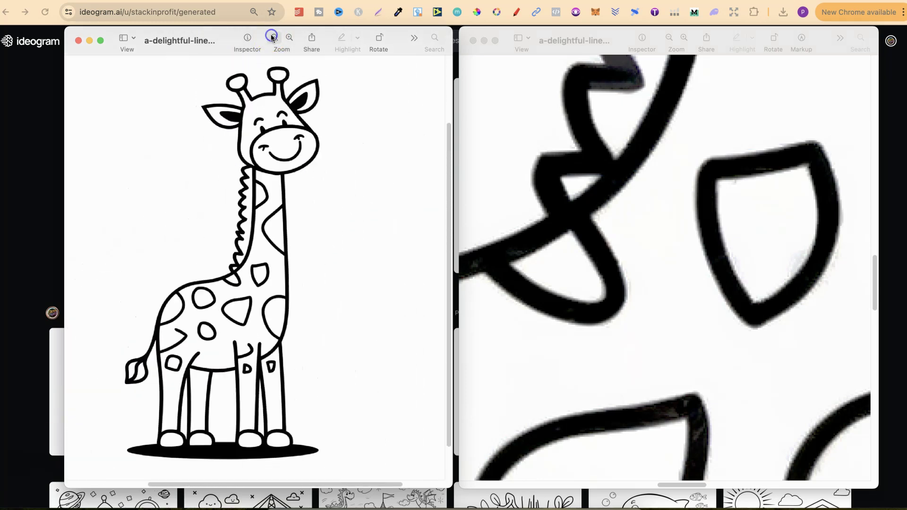
click(667, 37)
click(667, 37)
click(667, 37)
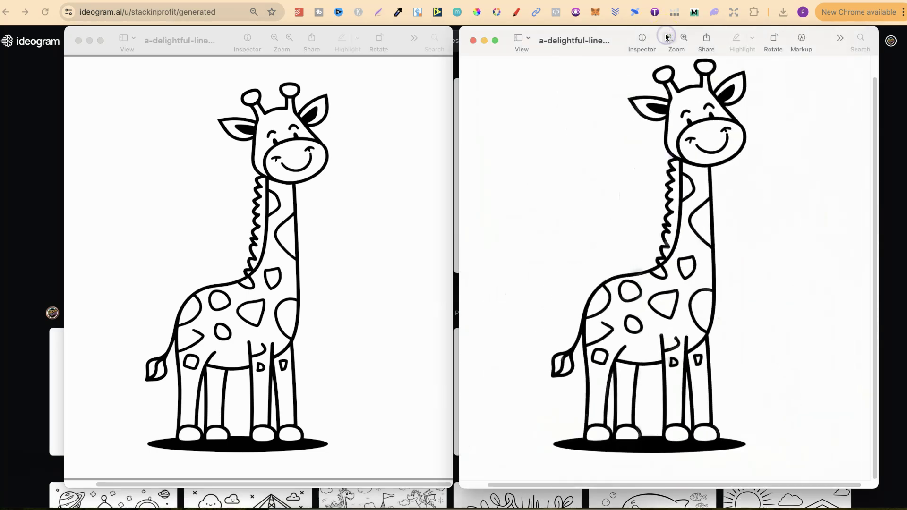
click(666, 37)
click(712, 187)
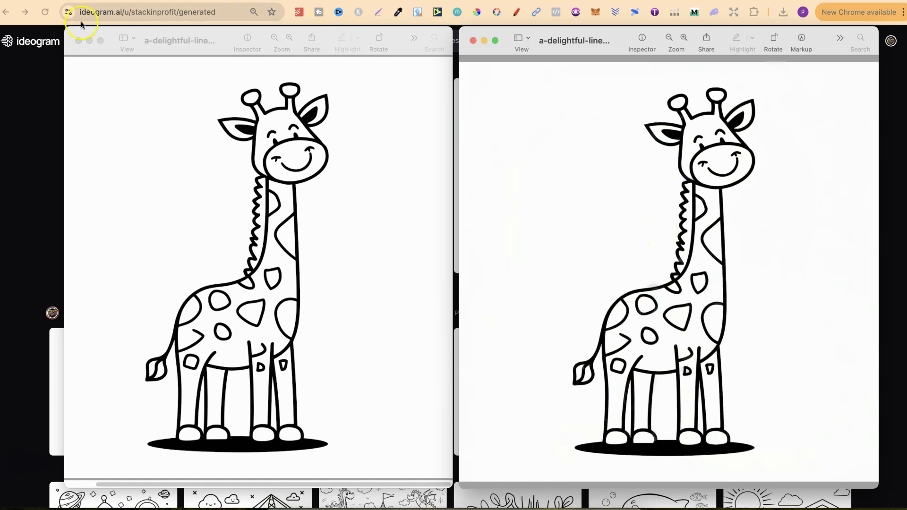
Close the Preview windows showing the 1024 and 2048 px giraffe PNGs to return to Ideogram.
click(79, 42)
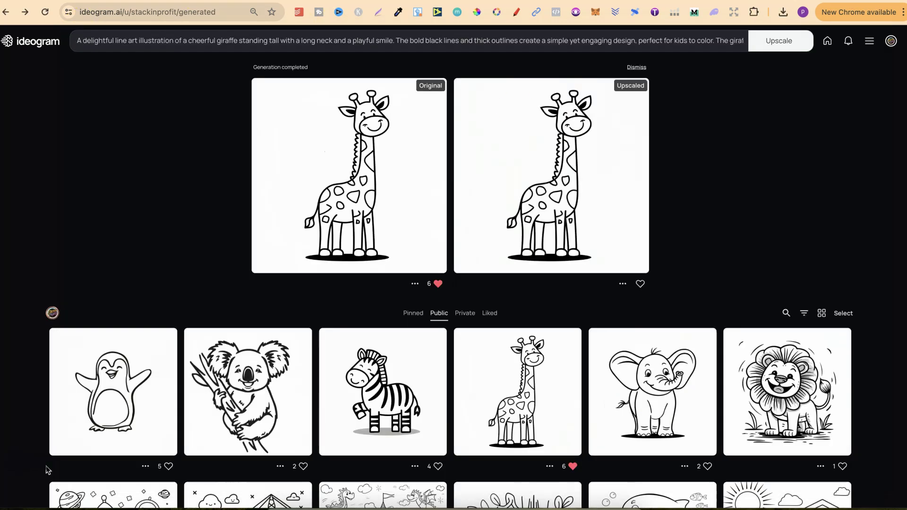